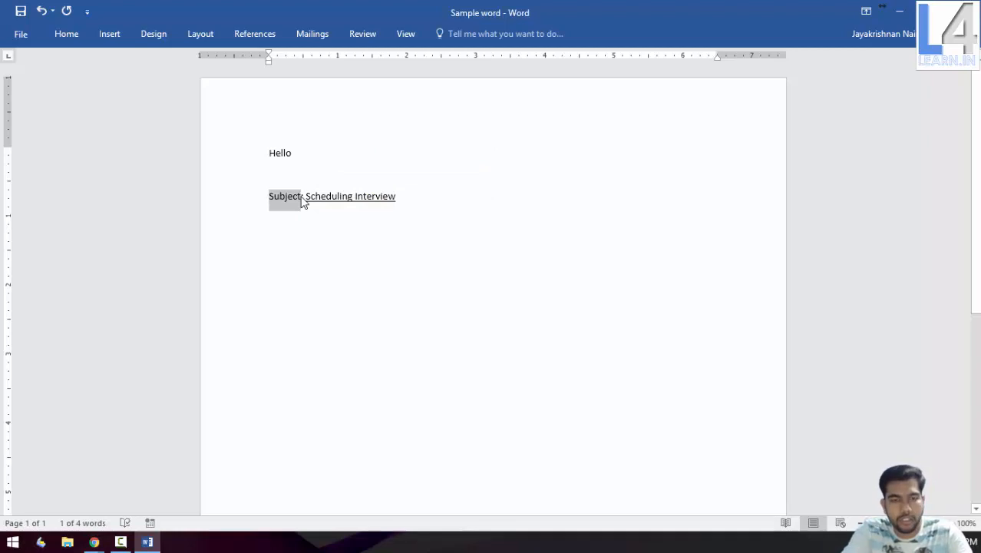
Bold the 'Subject:' label and fill the body with five =rand() sample paragraphs
{"action": "key", "text": "ctrl+b"}
{"action": "left_click", "coordinate": [486, 230]}
{"action": "key", "text": "Return"}
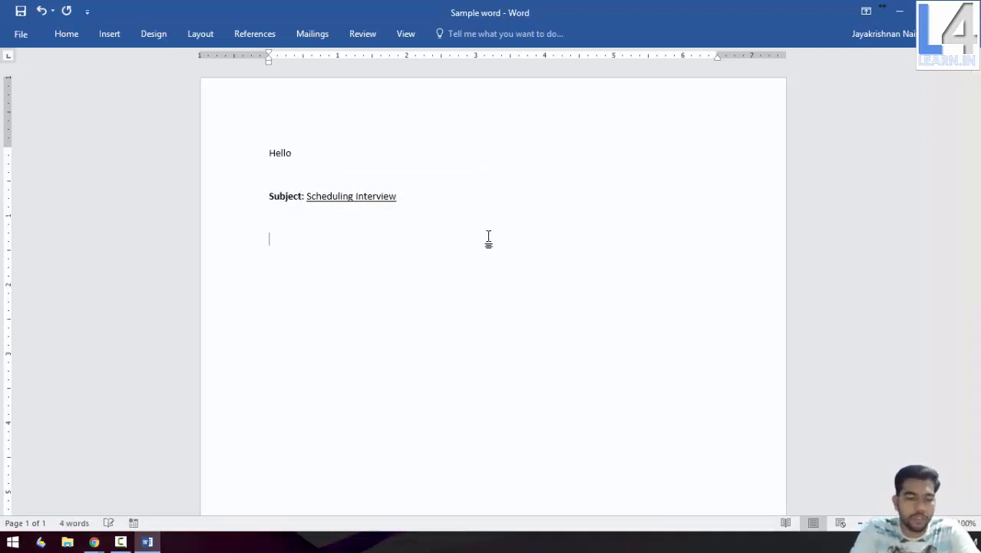
{"action": "type", "text": "=ran"}
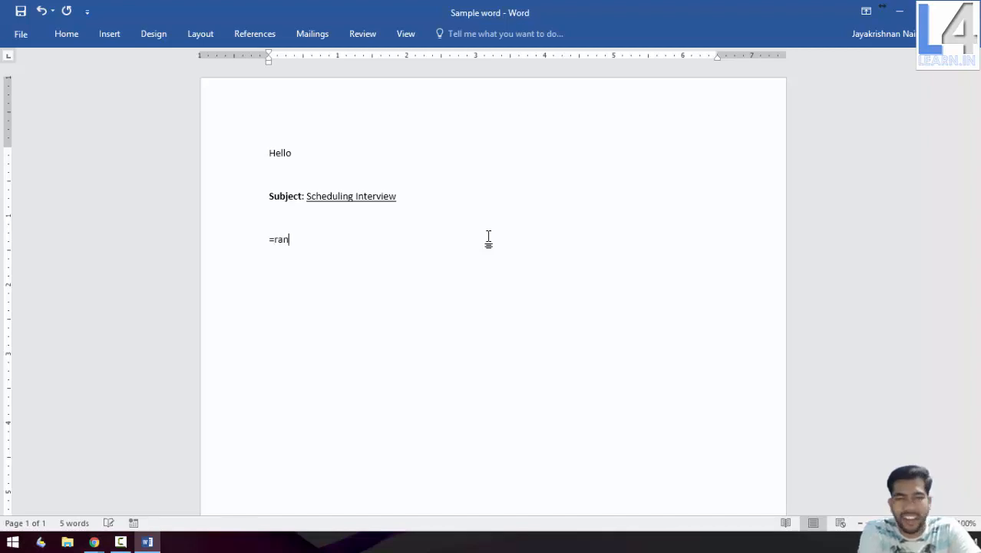
{"action": "type", "text": "d()"}
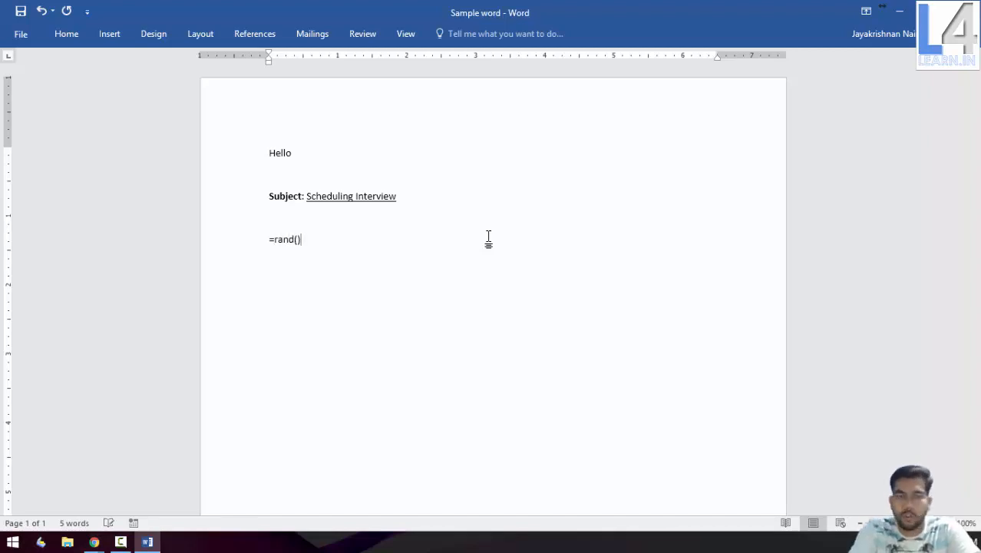
{"action": "key", "text": "Return"}
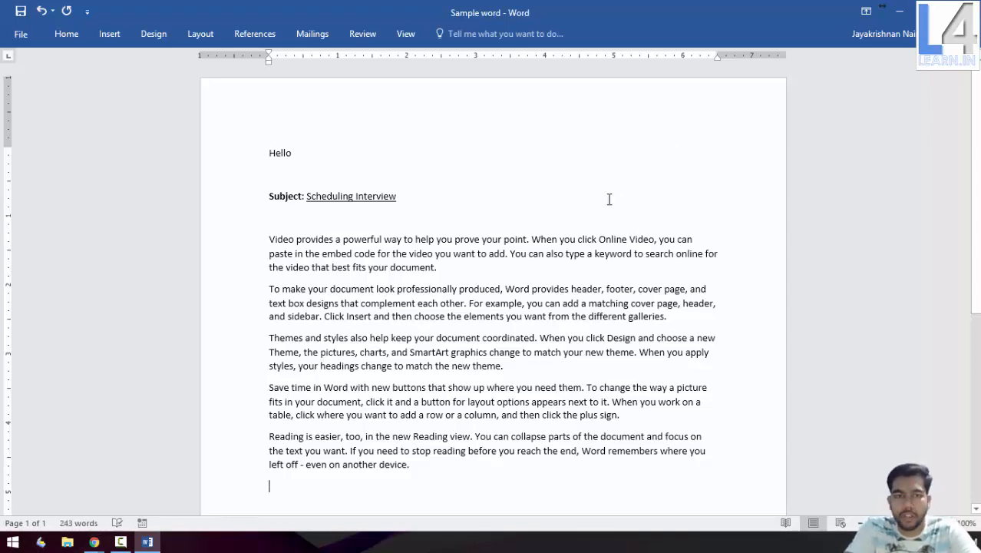
Add a 'Thanks & Regrds' closing line below the last sample paragraph
{"action": "scroll", "coordinate": [603, 234], "scroll_direction": "down", "scroll_amount": 3}
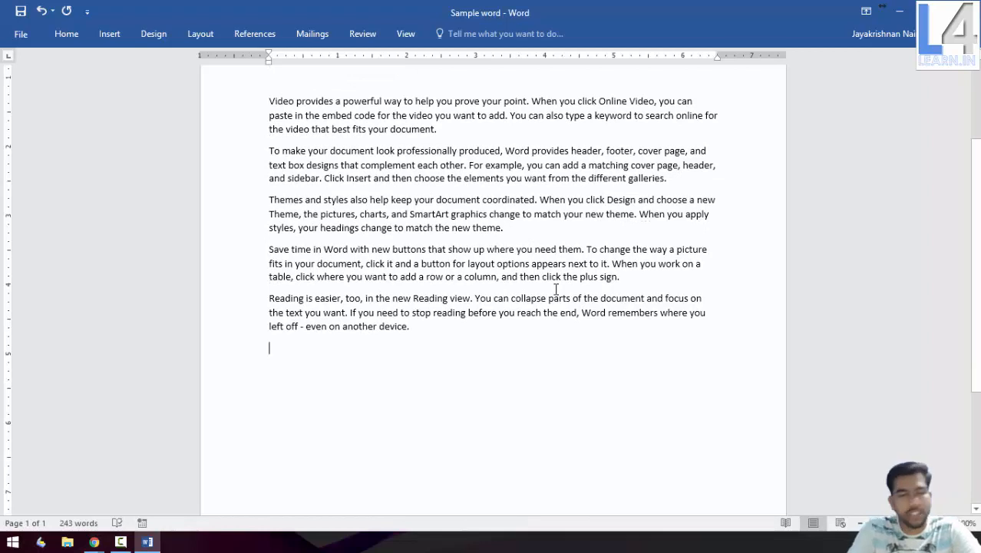
{"action": "key", "text": "Return"}
{"action": "key", "text": "Return"}
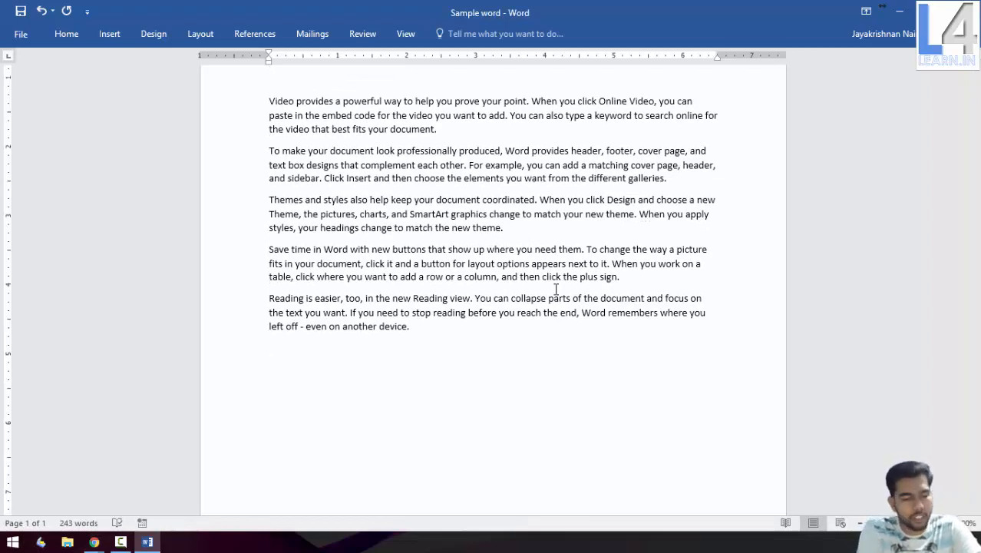
{"action": "type", "text": "Th"}
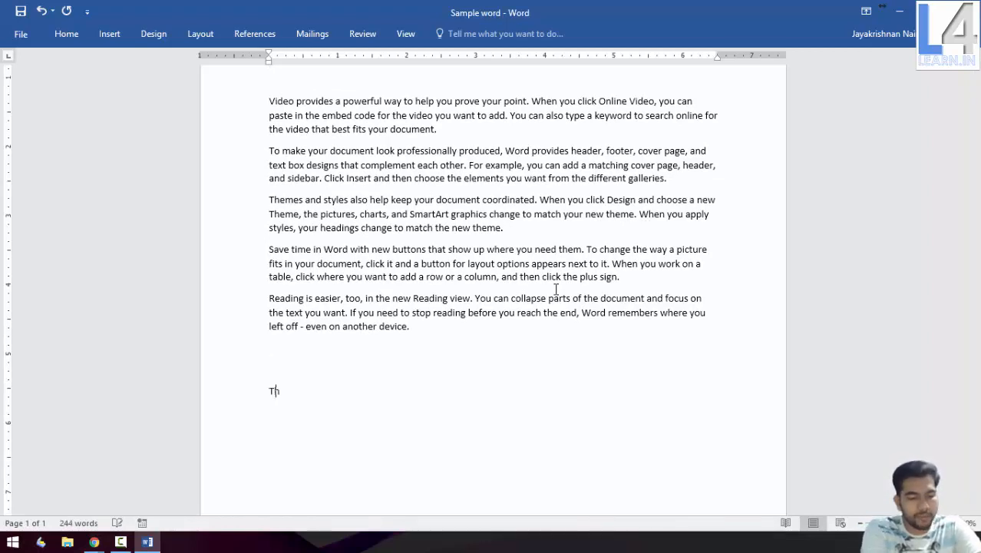
{"action": "type", "text": "anks &"}
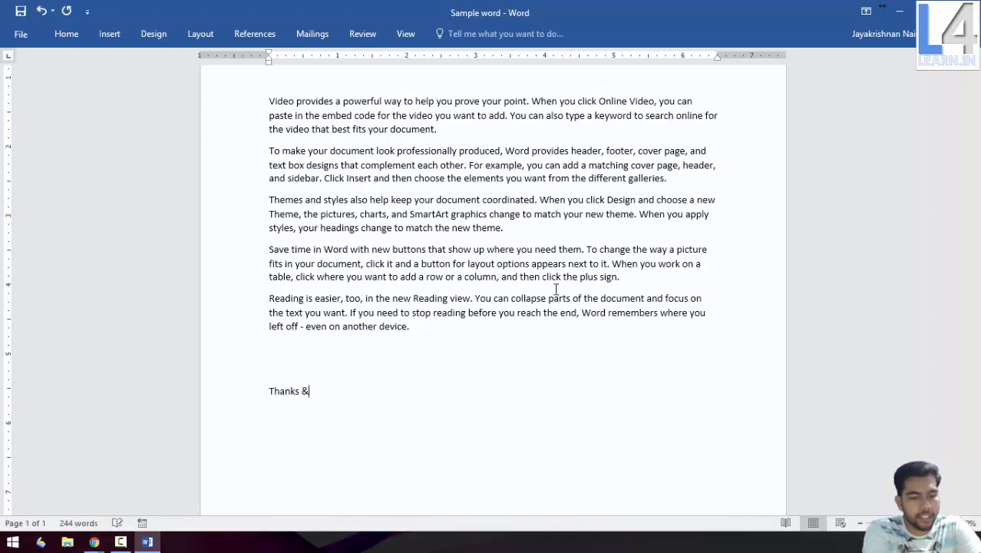
{"action": "type", "text": " Regrds"}
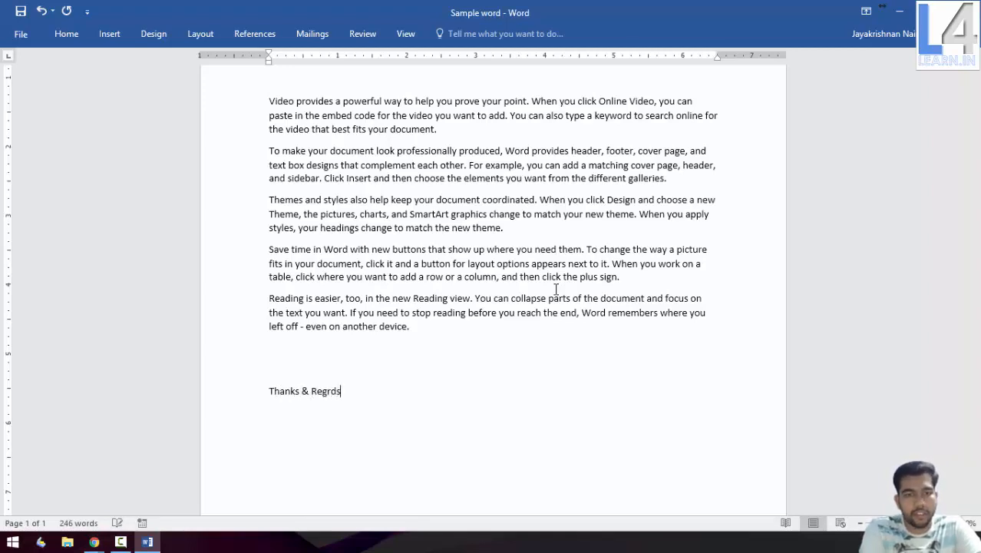
{"action": "key", "text": "Return"}
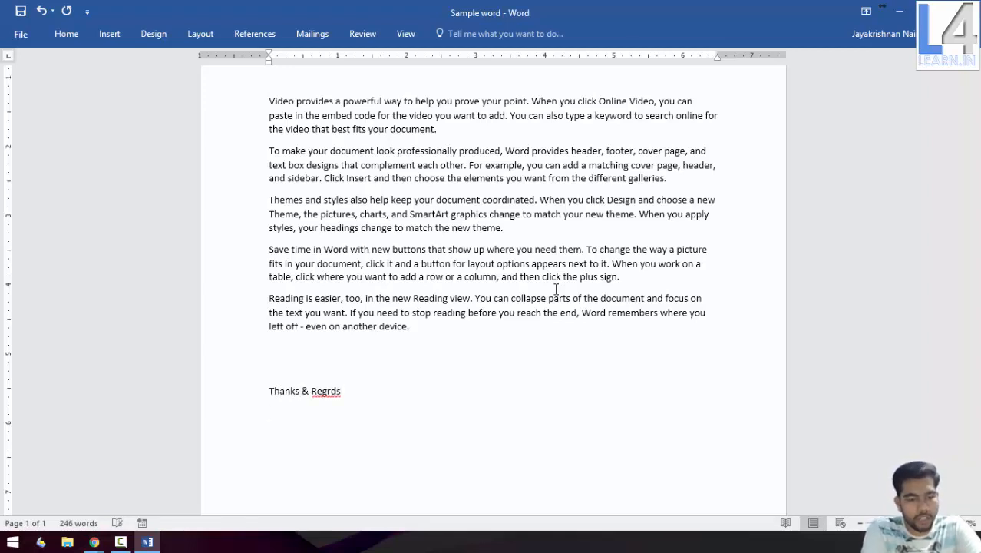
{"action": "key", "text": "BackSpace"}
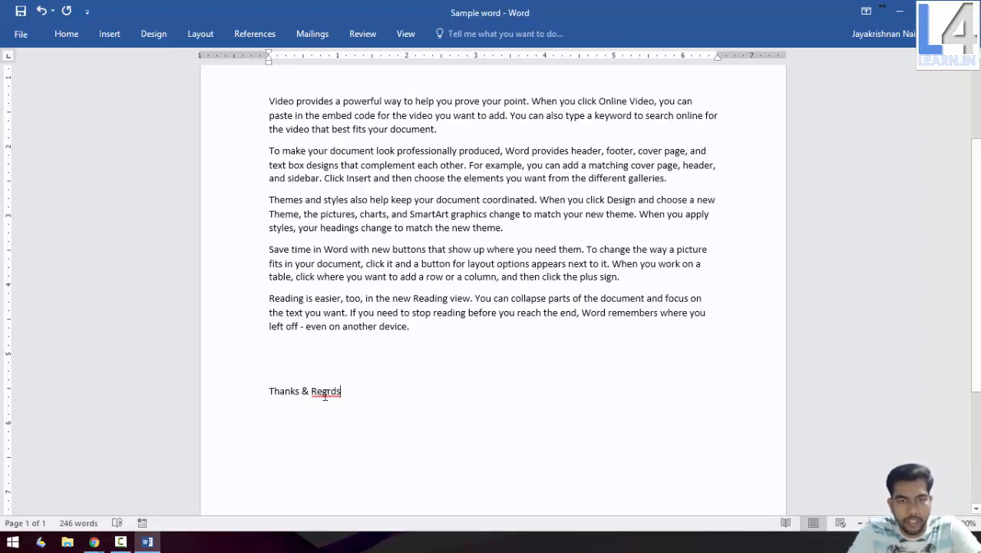
Correct 'Regrds' to 'Regards' and type the sender's name on the line below
{"action": "left_click", "coordinate": [322, 392]}
{"action": "right_click", "coordinate": [337, 389]}
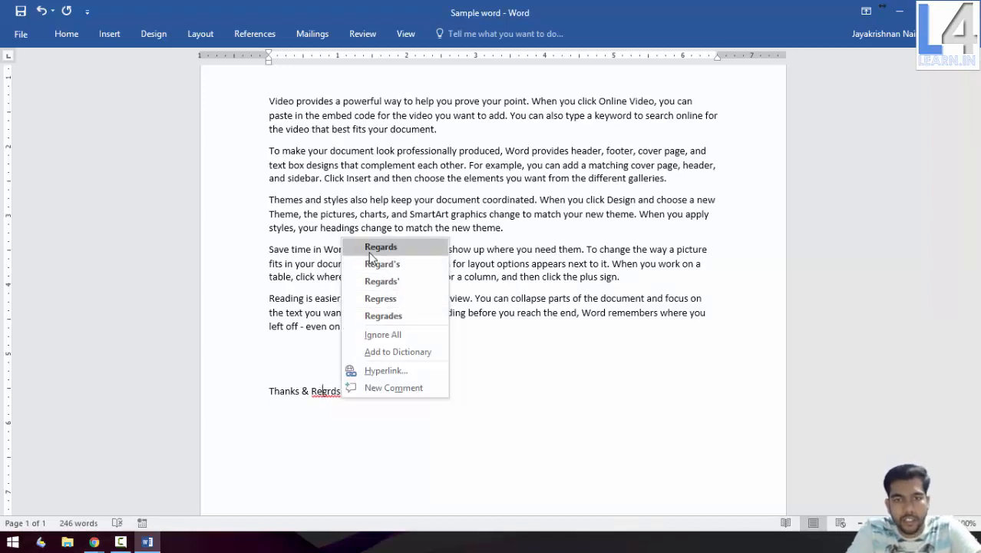
{"action": "left_click", "coordinate": [372, 245]}
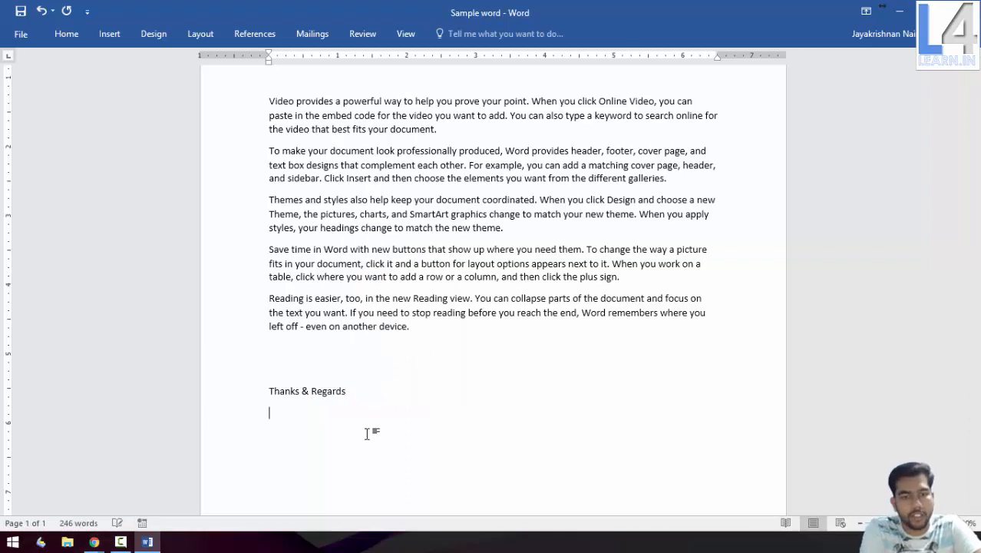
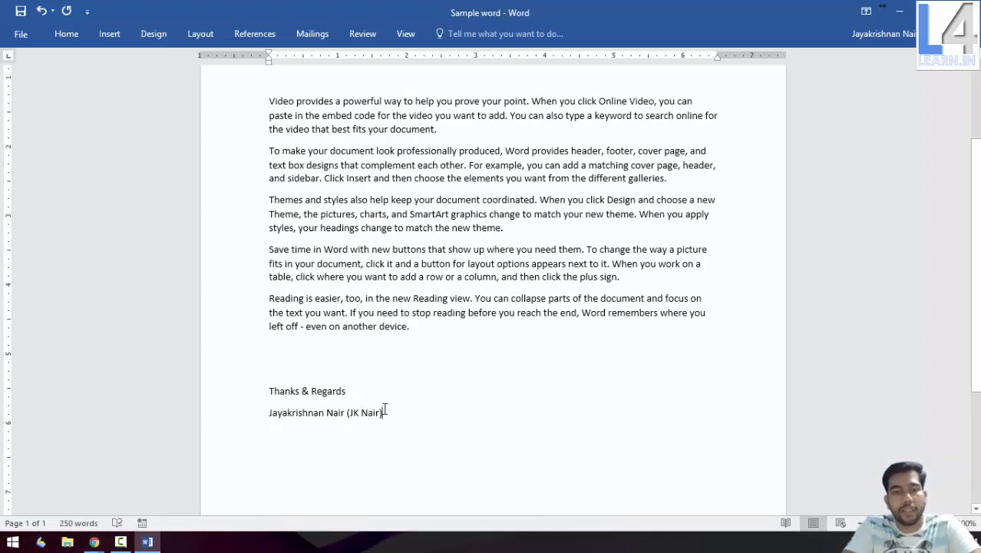
Overwrite 'you prove', 'example' and 'SmartArt' in paragraphs one to three with underscores
{"action": "scroll", "coordinate": [376, 342], "scroll_direction": "up", "scroll_amount": 3}
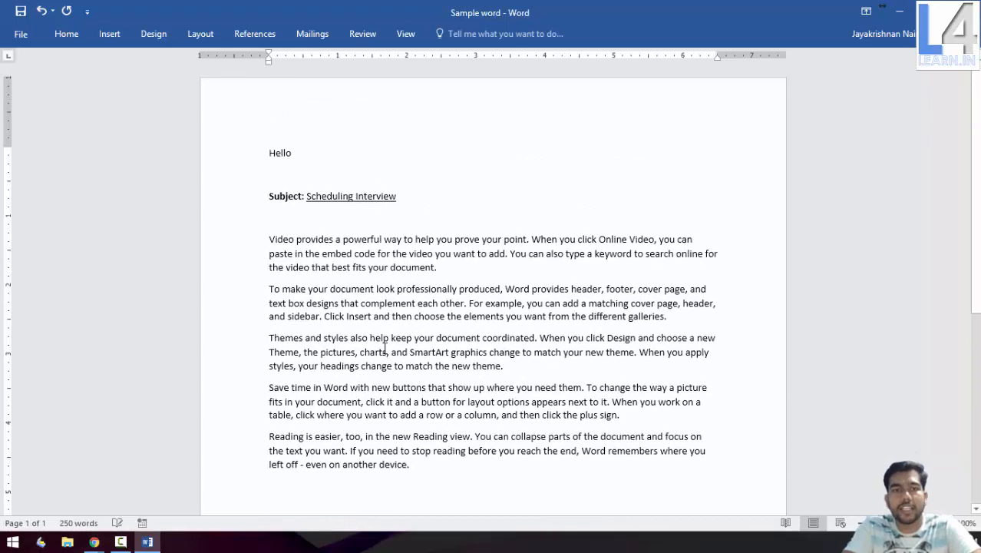
{"action": "scroll", "coordinate": [385, 349], "scroll_direction": "down", "scroll_amount": 2}
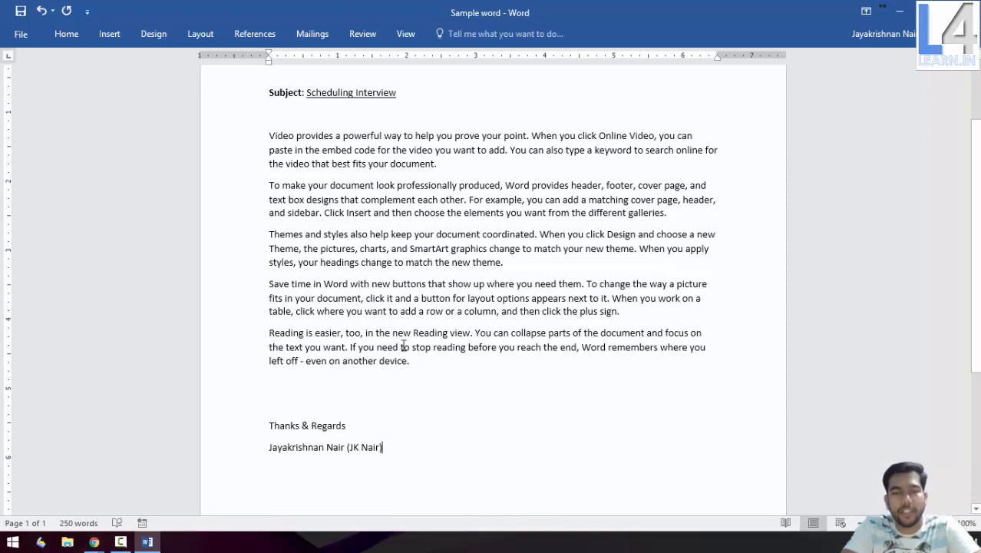
{"action": "left_click_drag", "start_coordinate": [437, 137], "coordinate": [480, 136]}
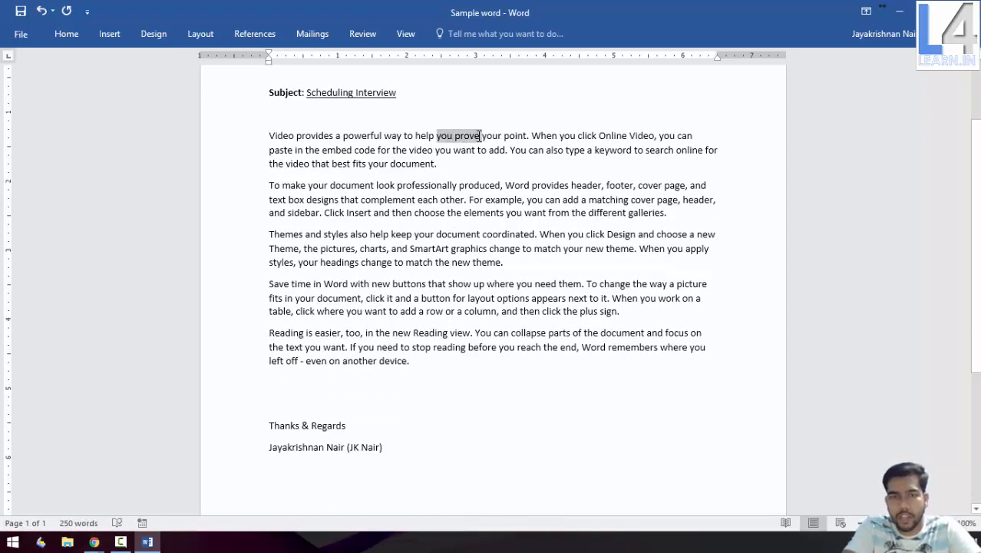
{"action": "type", "text": "______"}
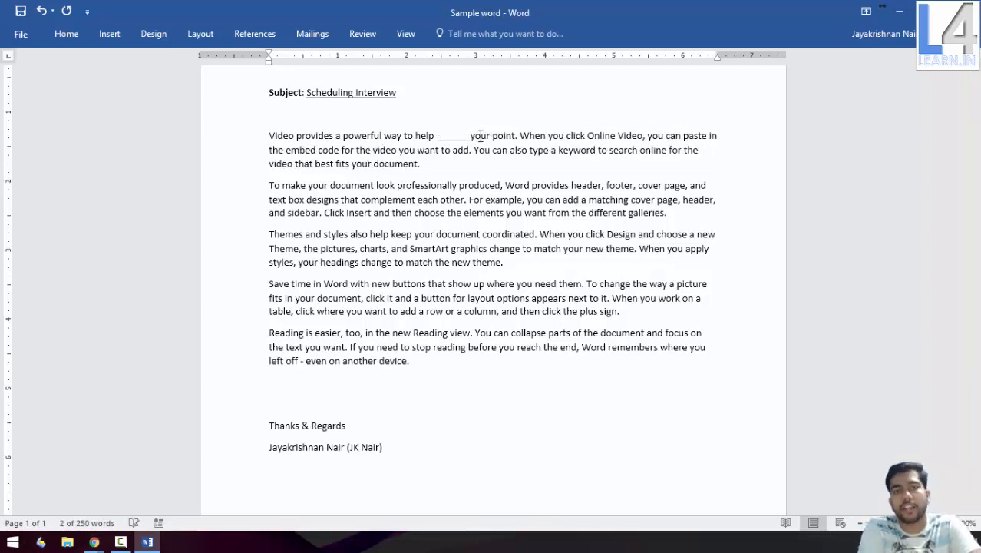
{"action": "double_click", "coordinate": [505, 201]}
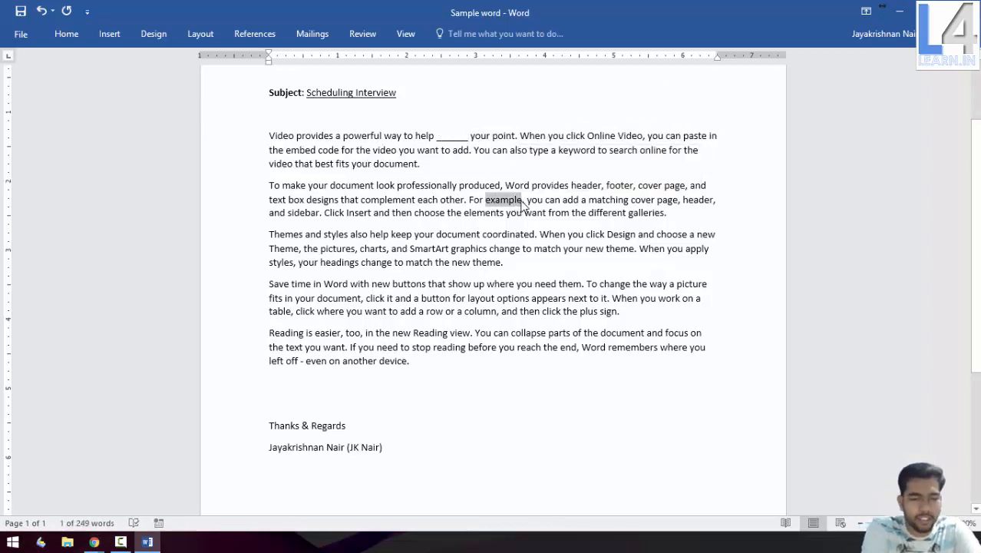
{"action": "type", "text": "______"}
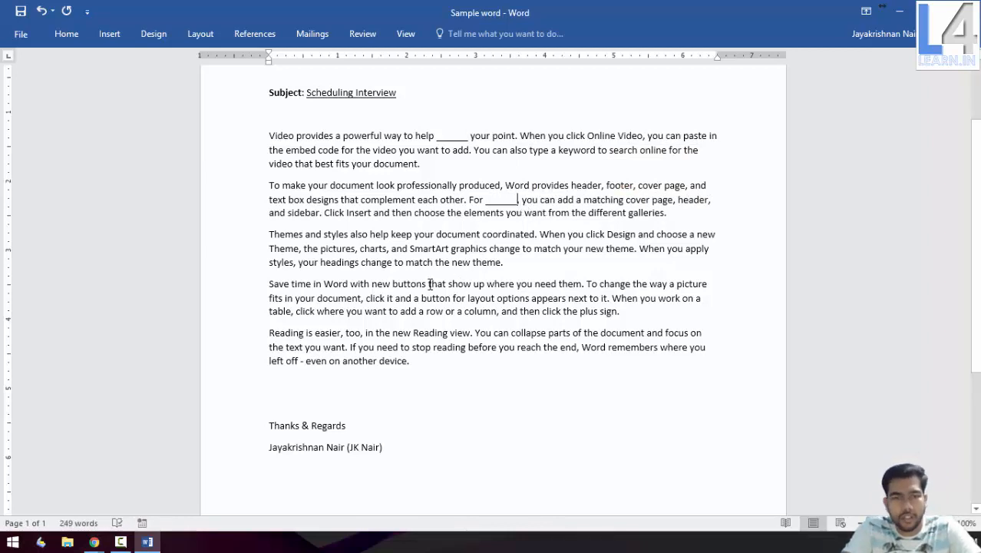
{"action": "left_click_drag", "start_coordinate": [410, 251], "coordinate": [450, 257]}
{"action": "type", "text": "_____"}
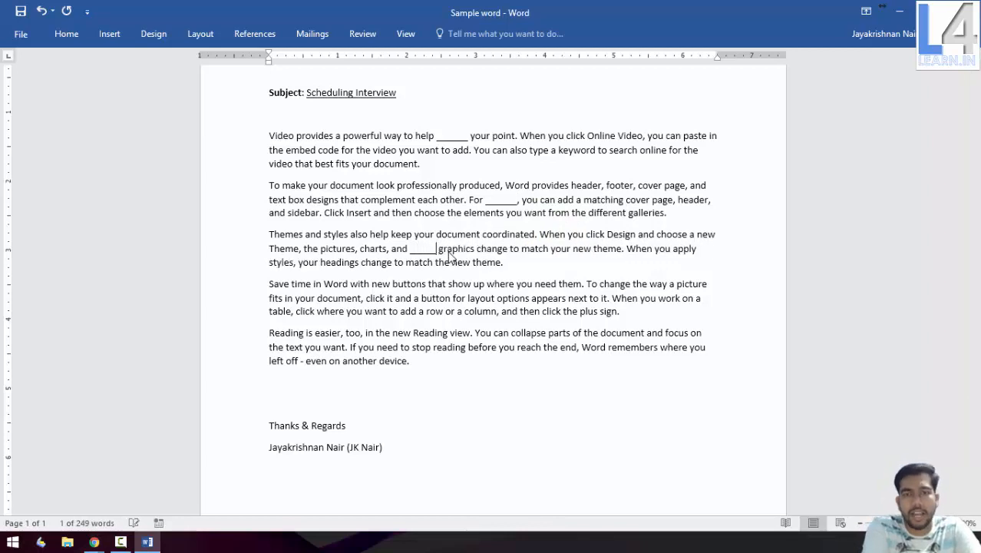
{"action": "type", "text": "___"}
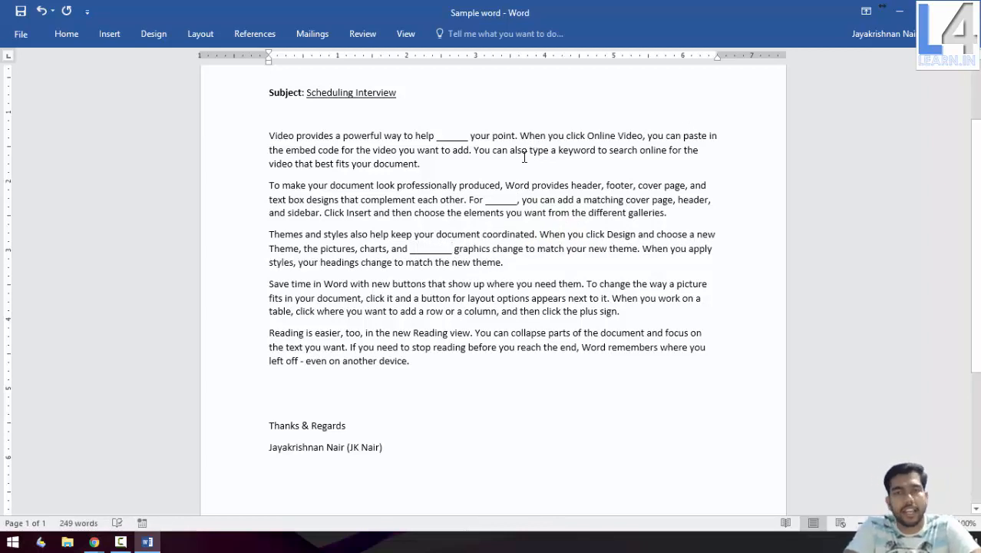
{"action": "scroll", "coordinate": [524, 158], "scroll_direction": "up", "scroll_amount": 3}
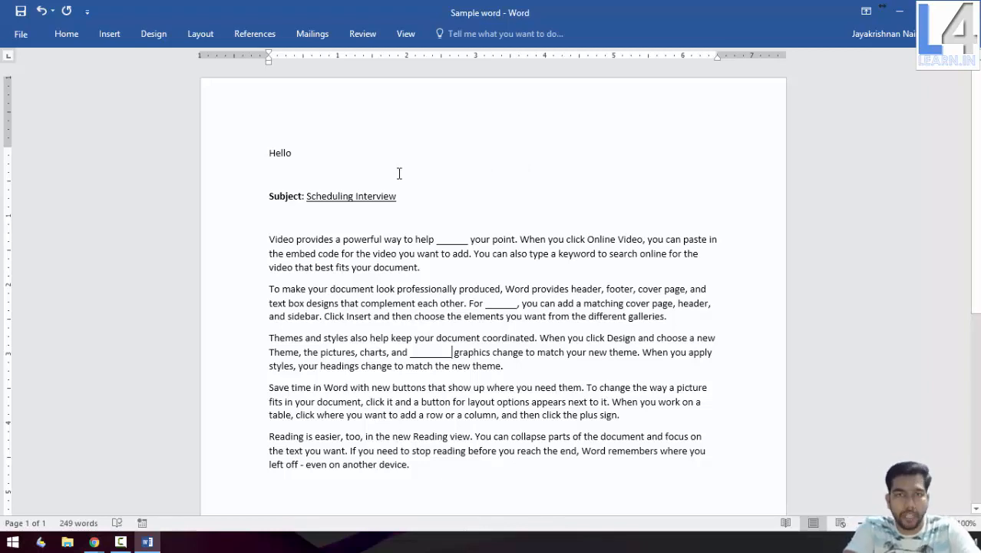
Select all the letter text from 'Hello' down to the sender's name
{"action": "key", "text": "ctrl+a"}
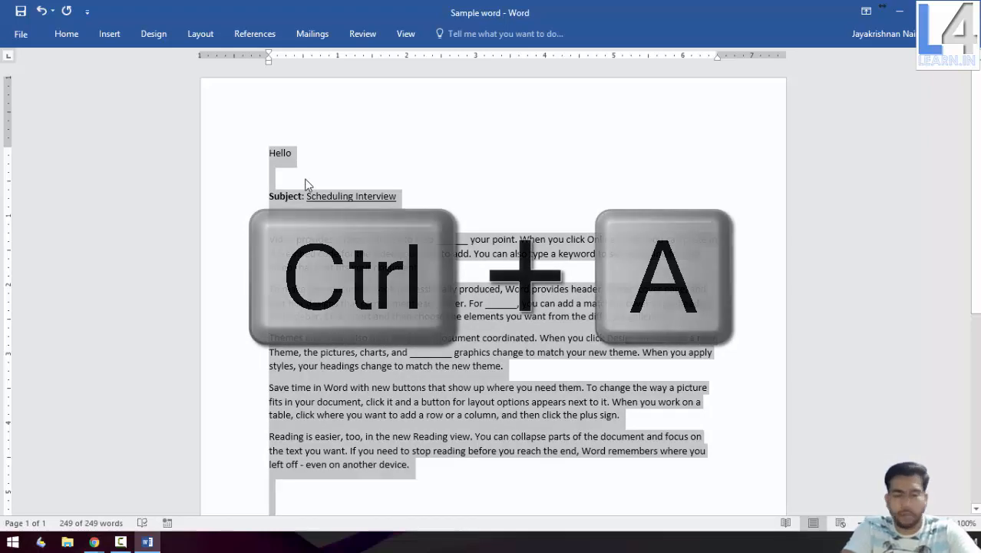
{"action": "mouse_move", "coordinate": [268, 152]}
{"action": "left_mouse_down"}
{"action": "mouse_move", "coordinate": [388, 239]}
{"action": "mouse_move", "coordinate": [530, 543]}
{"action": "mouse_move", "coordinate": [470, 292]}
{"action": "left_mouse_up"}
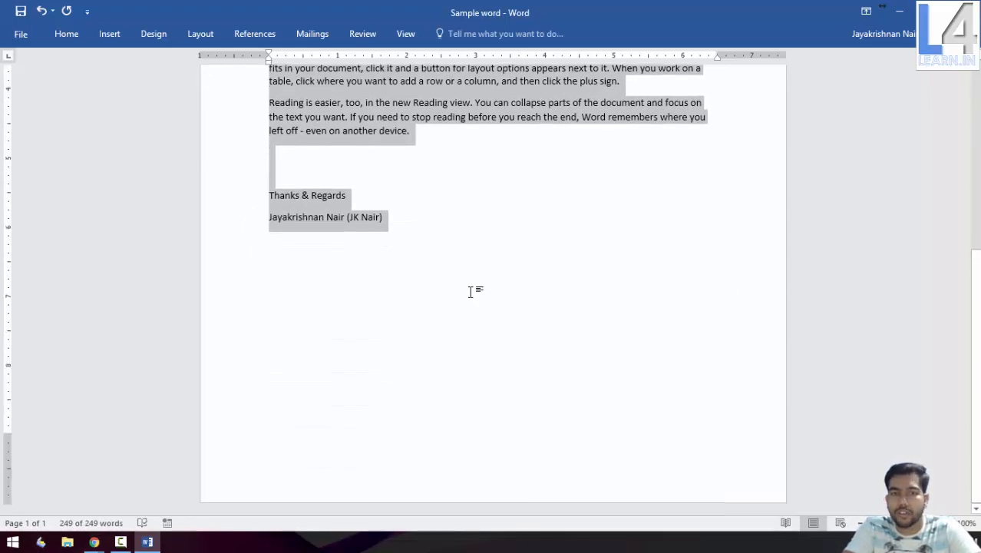
{"action": "scroll", "coordinate": [471, 292], "scroll_direction": "up", "scroll_amount": 6}
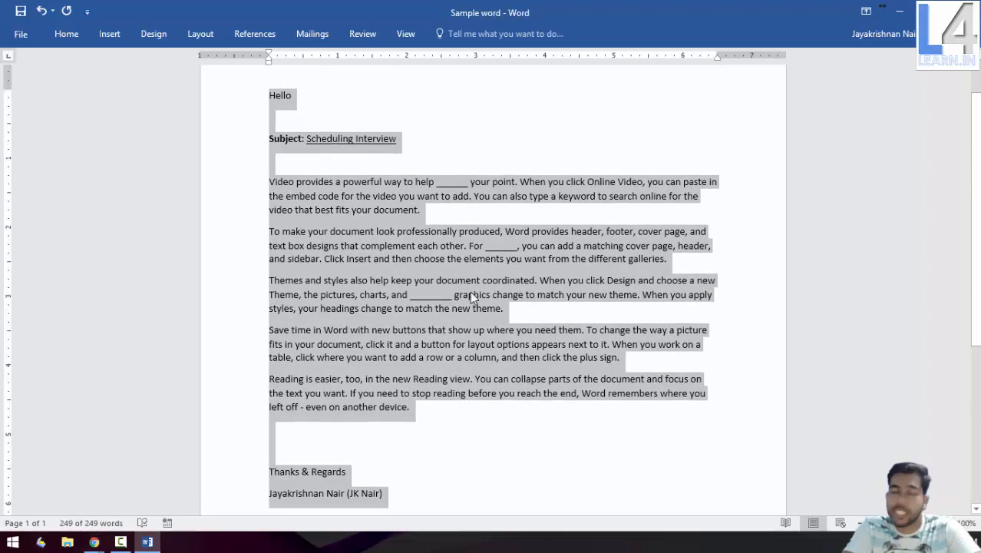
{"action": "scroll", "coordinate": [470, 291], "scroll_direction": "up", "scroll_amount": 2}
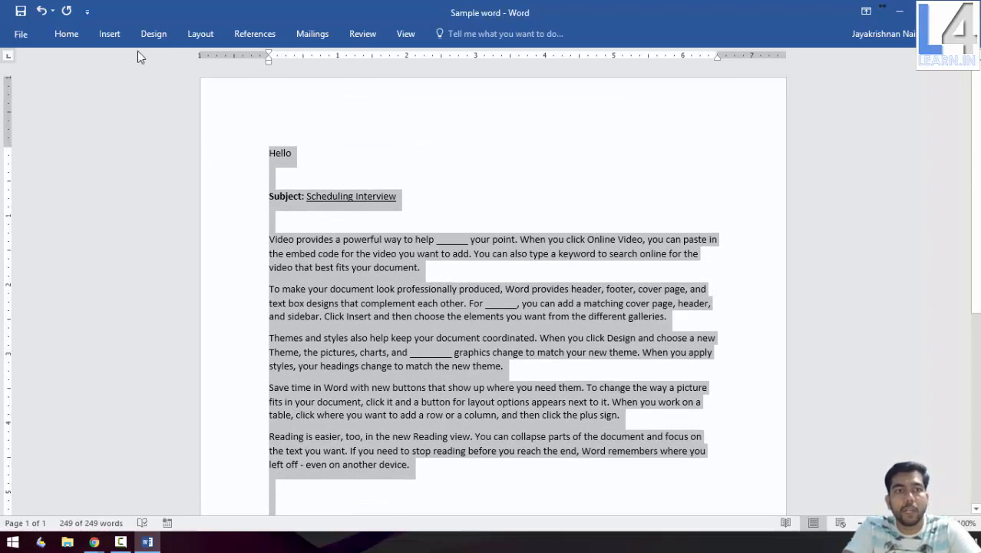
Open the Create New Building Block dialog for the selected letter and move it aside
{"action": "left_click", "coordinate": [124, 37]}
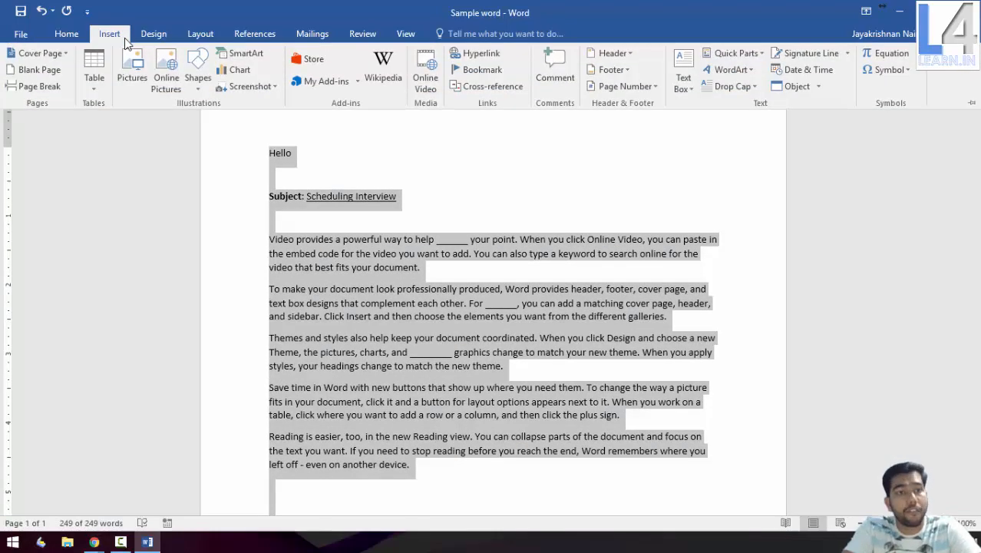
{"action": "left_click", "coordinate": [750, 59]}
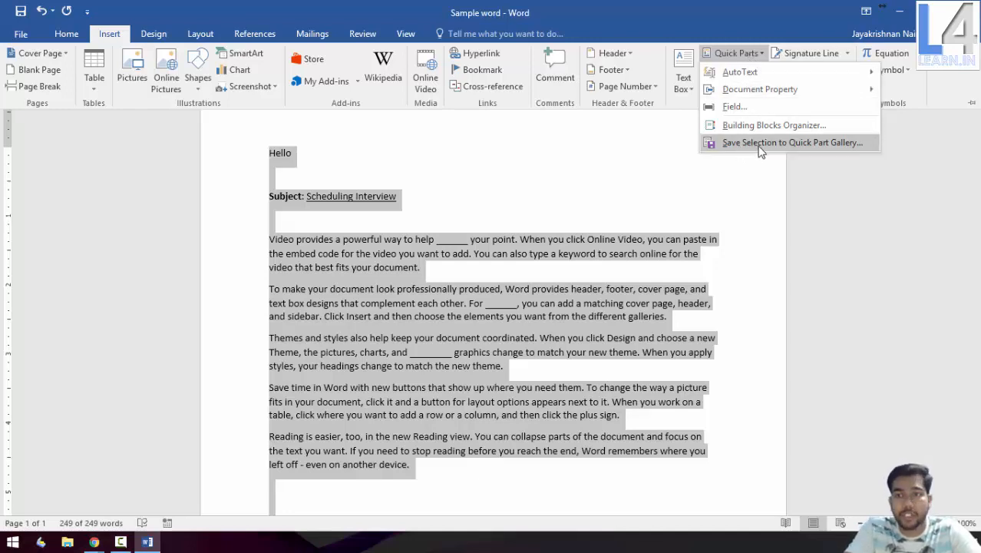
{"action": "left_click", "coordinate": [818, 146]}
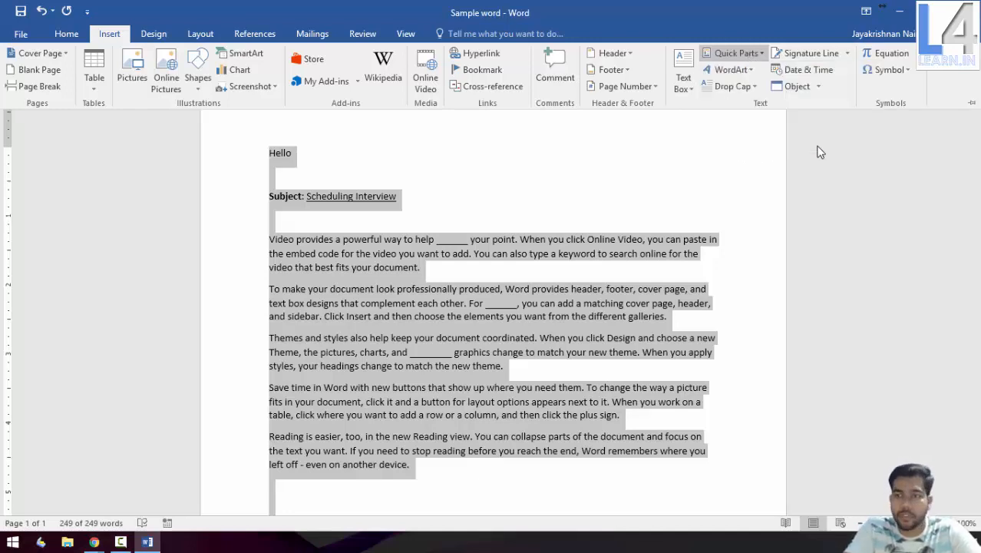
{"action": "left_click_drag", "start_coordinate": [517, 179], "coordinate": [623, 113]}
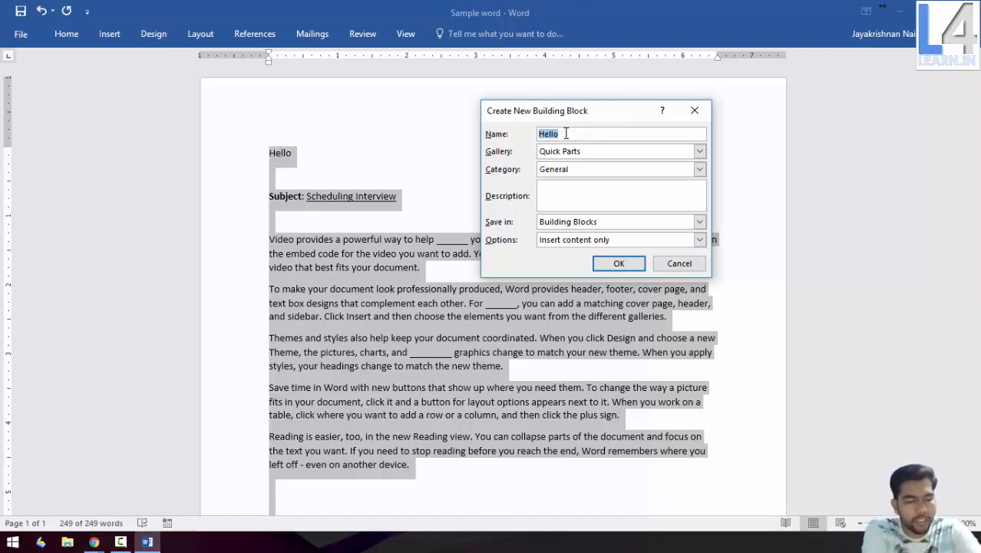
Save the letter as building block 'HR Letter' in the Quick Parts gallery, General category
{"action": "type", "text": "HR Lett"}
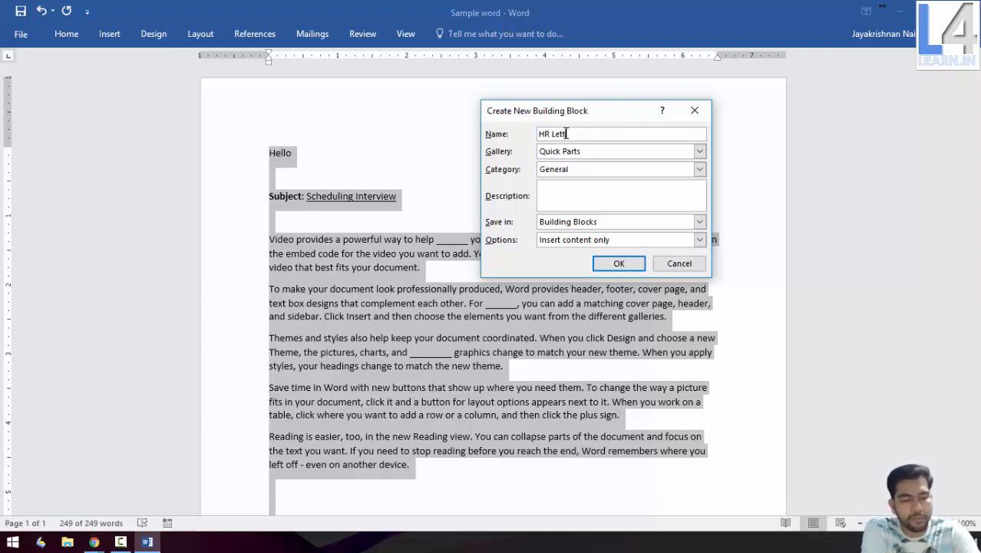
{"action": "type", "text": "er"}
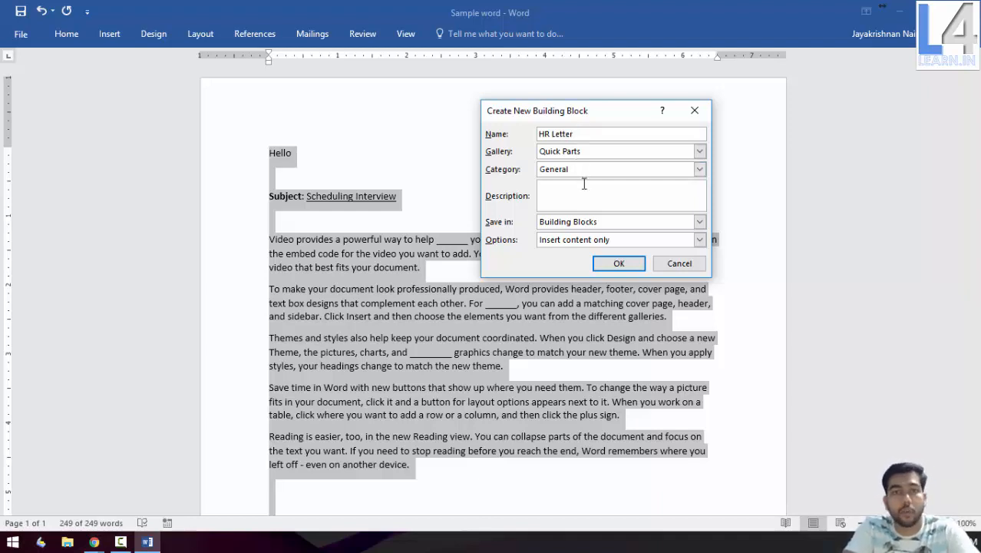
{"action": "left_click", "coordinate": [601, 153]}
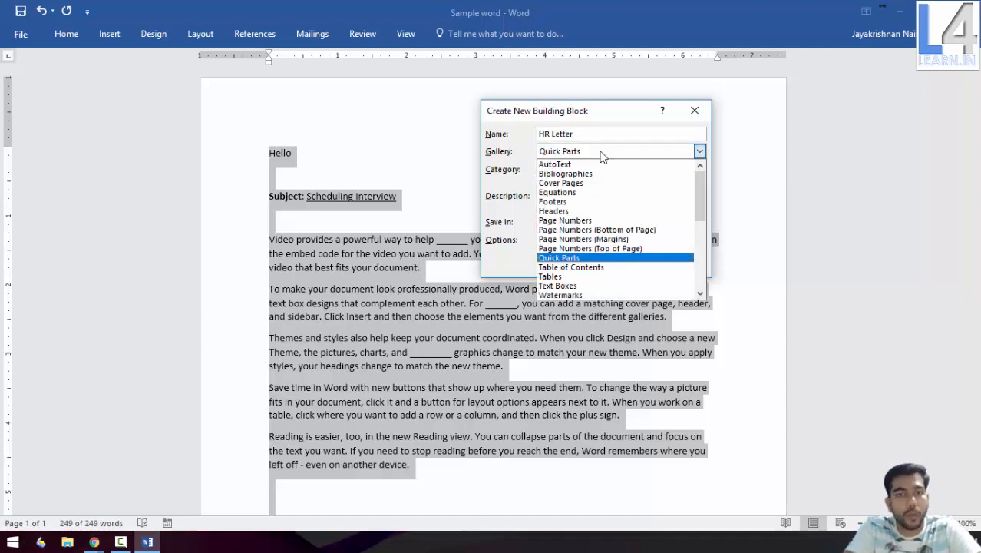
{"action": "left_click", "coordinate": [558, 258]}
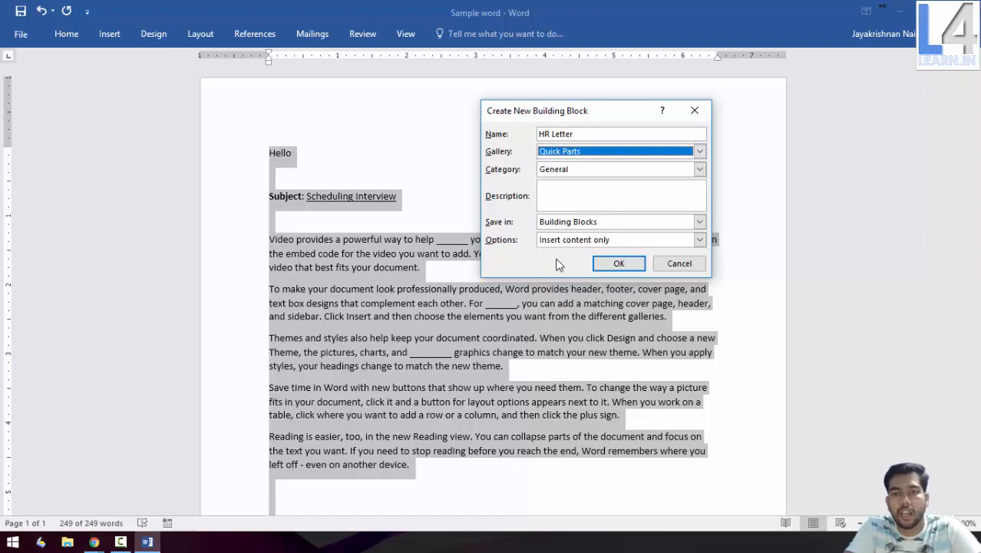
{"action": "key", "text": "Tab"}
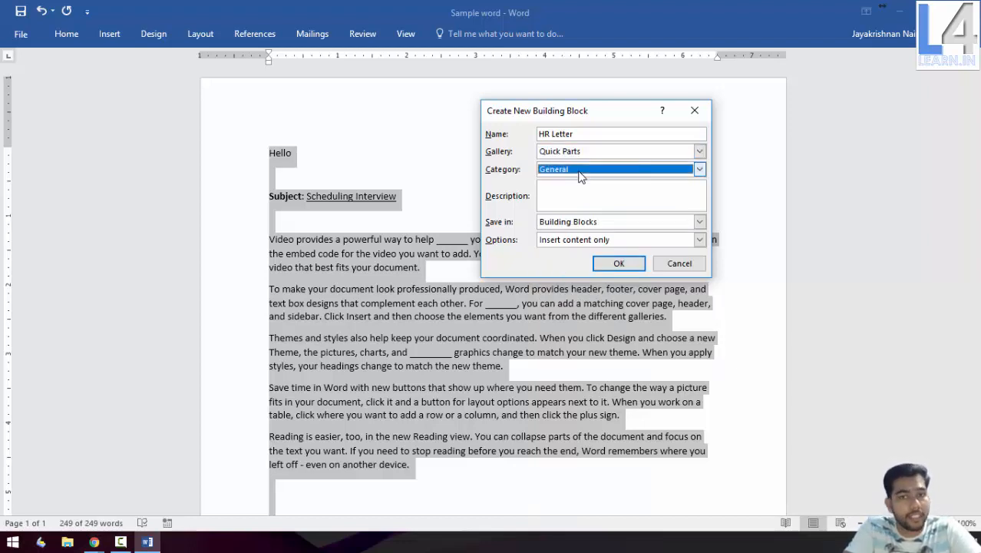
{"action": "left_click", "coordinate": [581, 170]}
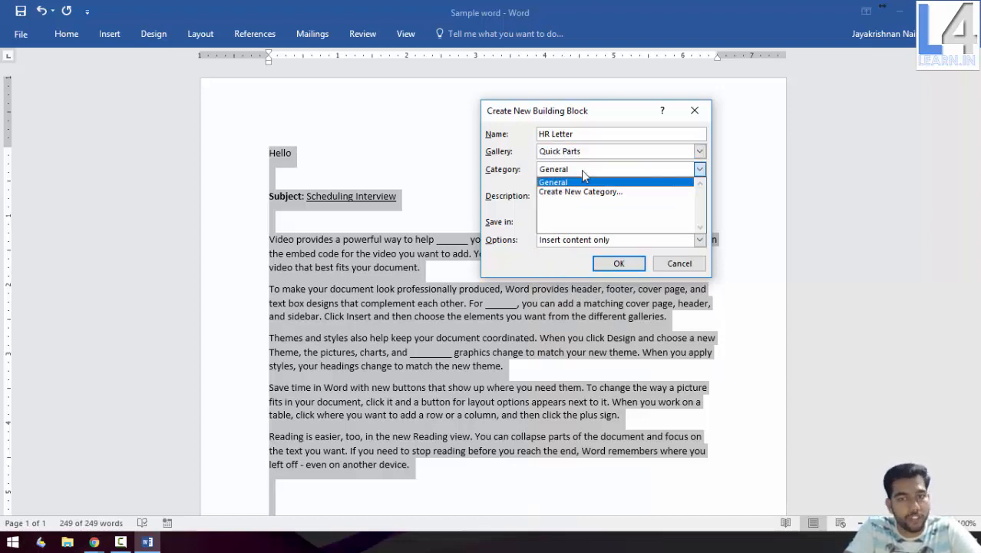
{"action": "left_click", "coordinate": [582, 170]}
{"action": "left_click", "coordinate": [558, 188]}
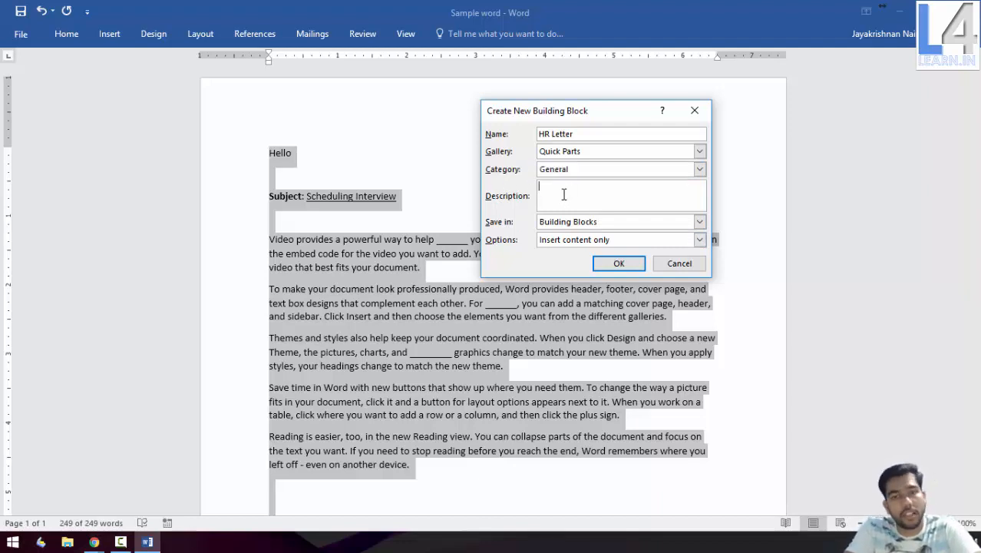
{"action": "left_click", "coordinate": [633, 267]}
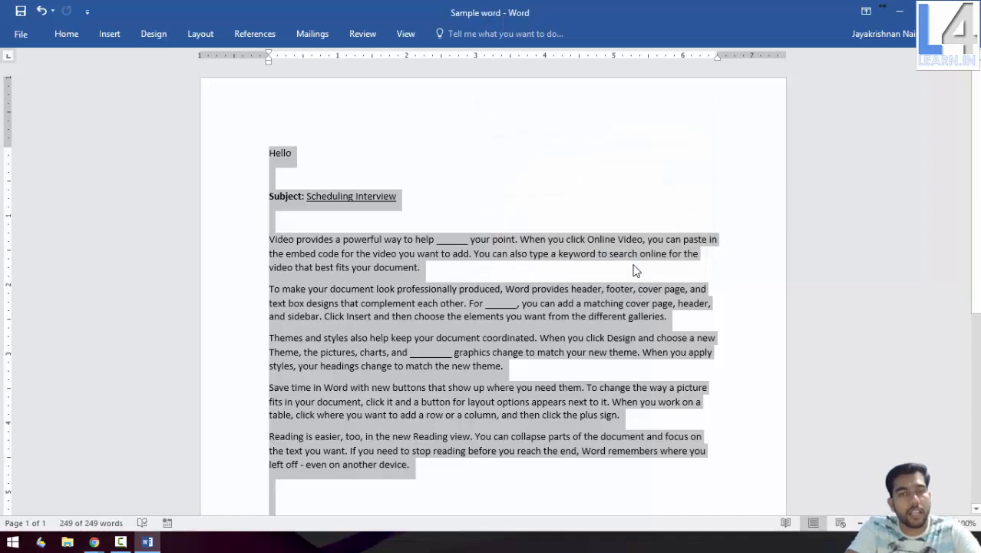
Delete the original letter, create a new blank document, and insert the HR Letter Quick Part
{"action": "key", "text": "Delete"}
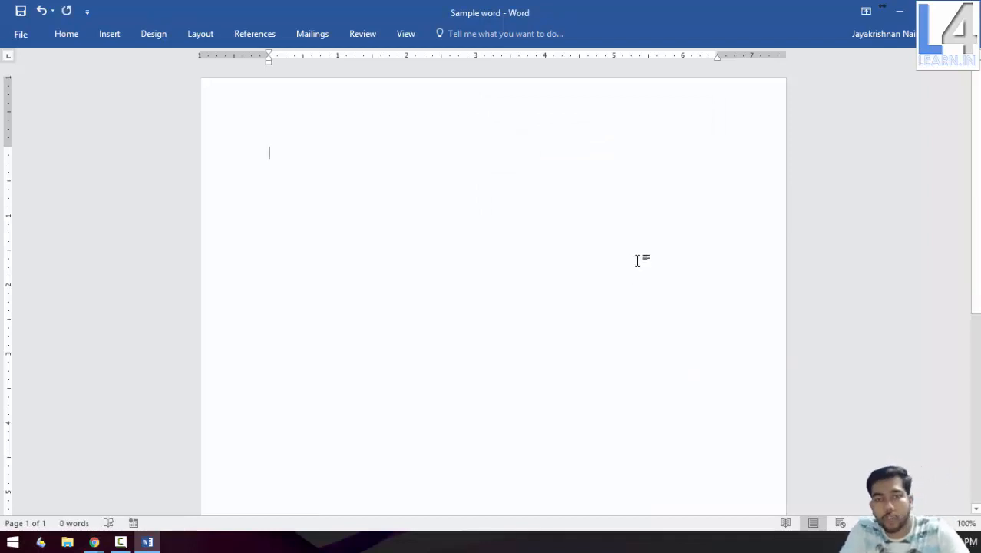
{"action": "key", "text": "ctrl+n"}
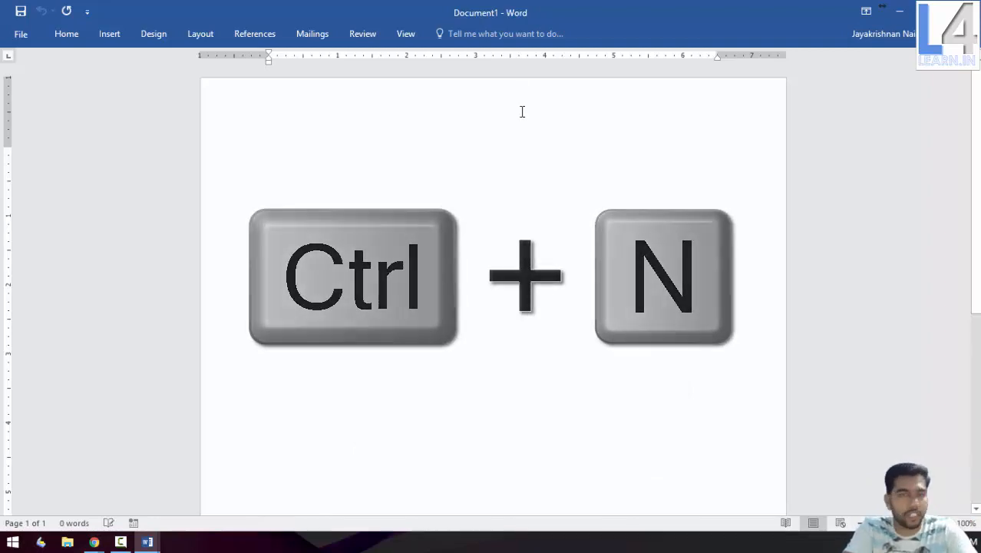
{"action": "left_click", "coordinate": [105, 35]}
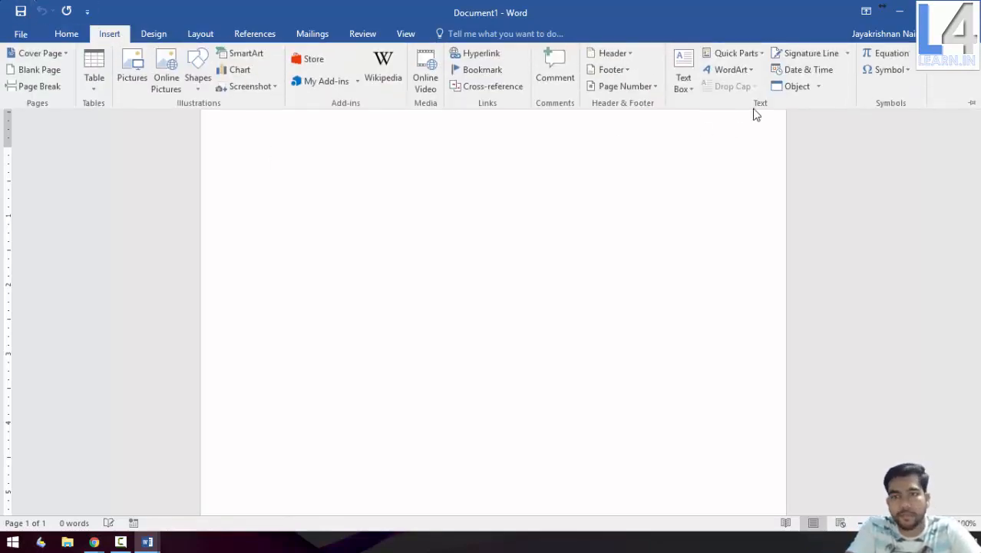
{"action": "left_click", "coordinate": [751, 54]}
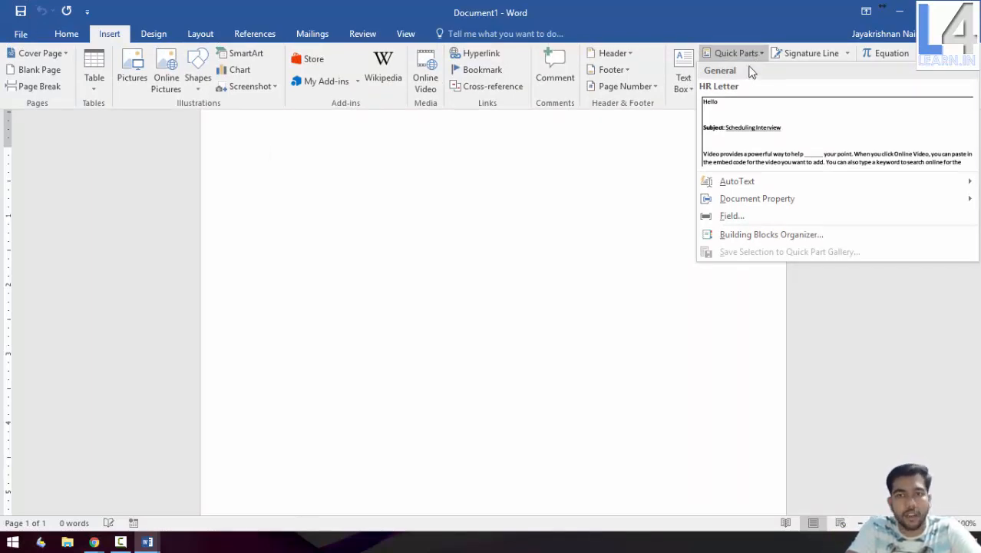
{"action": "left_click", "coordinate": [739, 113]}
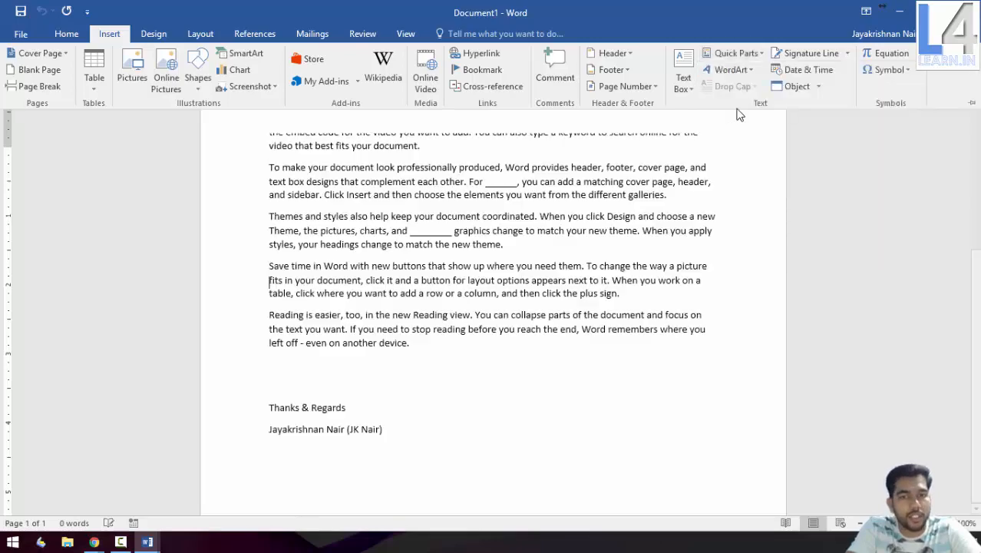
{"action": "scroll", "coordinate": [591, 223], "scroll_direction": "up", "scroll_amount": 8}
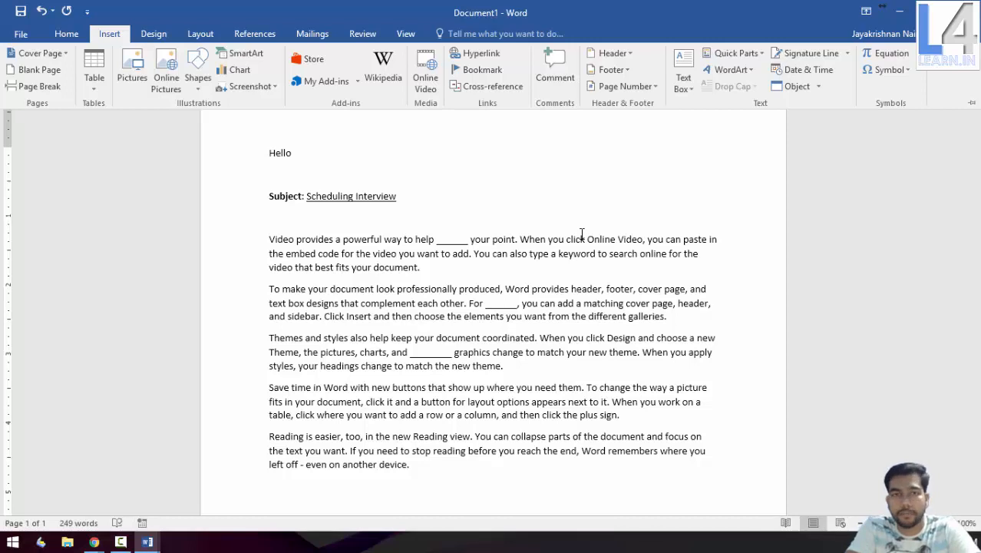
{"action": "key", "text": "ctrl+F1"}
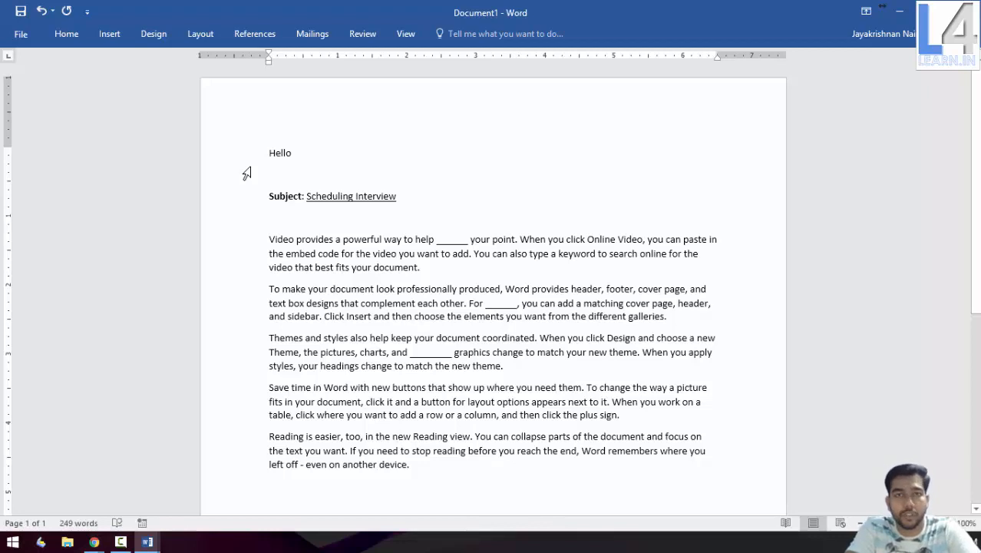
Open the Building Blocks Organizer and jump to the HR Letter entry
{"action": "left_click", "coordinate": [109, 33]}
{"action": "left_click", "coordinate": [734, 56]}
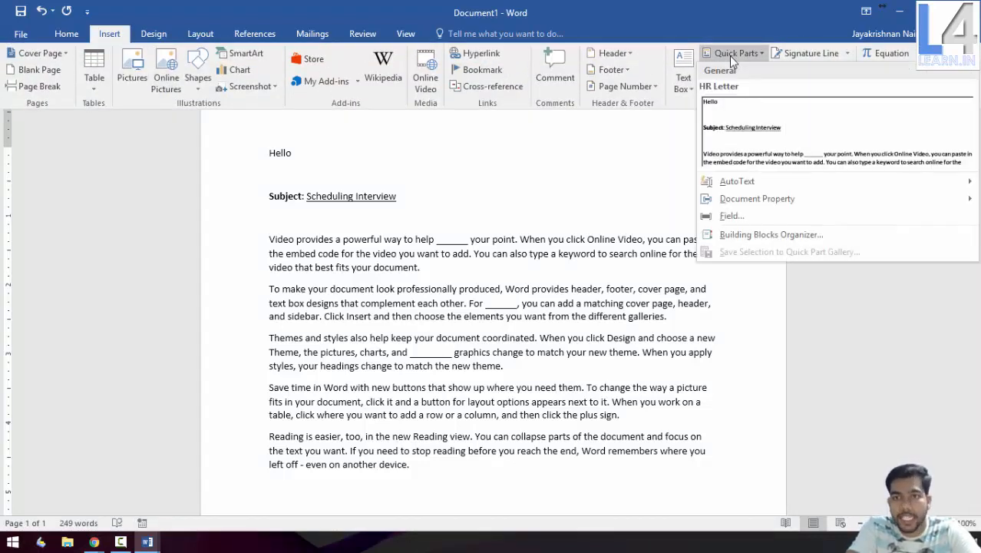
{"action": "left_click", "coordinate": [740, 237]}
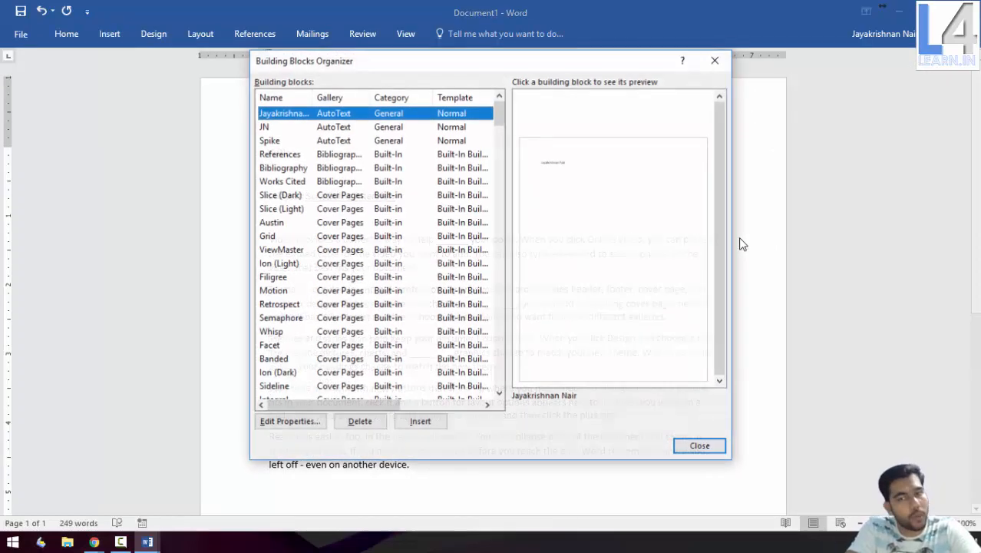
{"action": "left_click", "coordinate": [285, 210]}
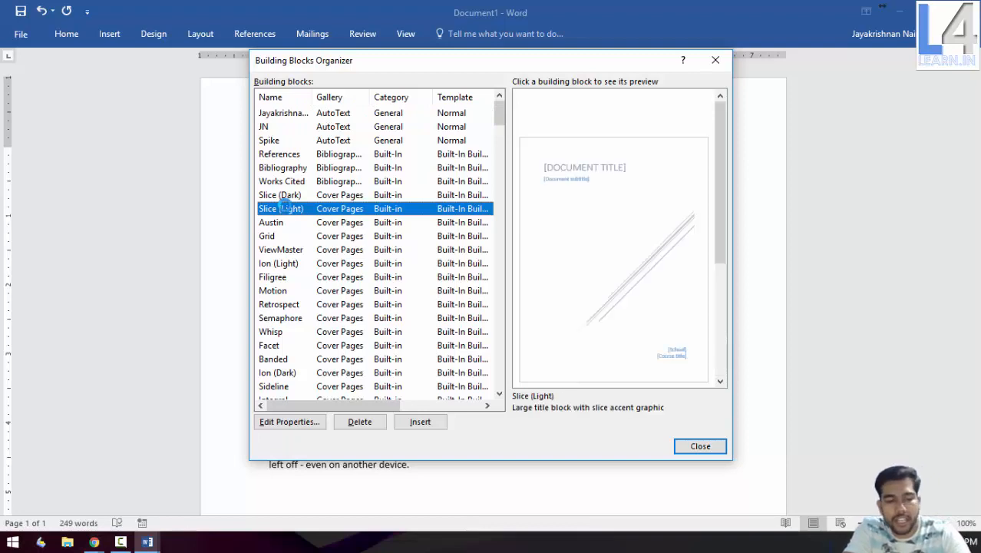
{"action": "key", "text": "h"}
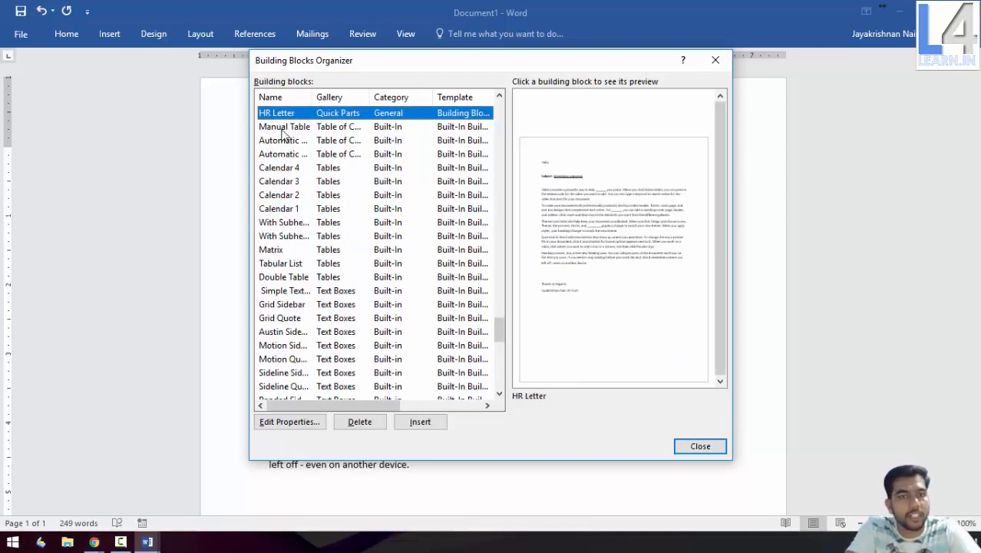
Delete the HR Letter building block, confirming the deletion
{"action": "left_click", "coordinate": [360, 423]}
{"action": "left_click", "coordinate": [467, 315]}
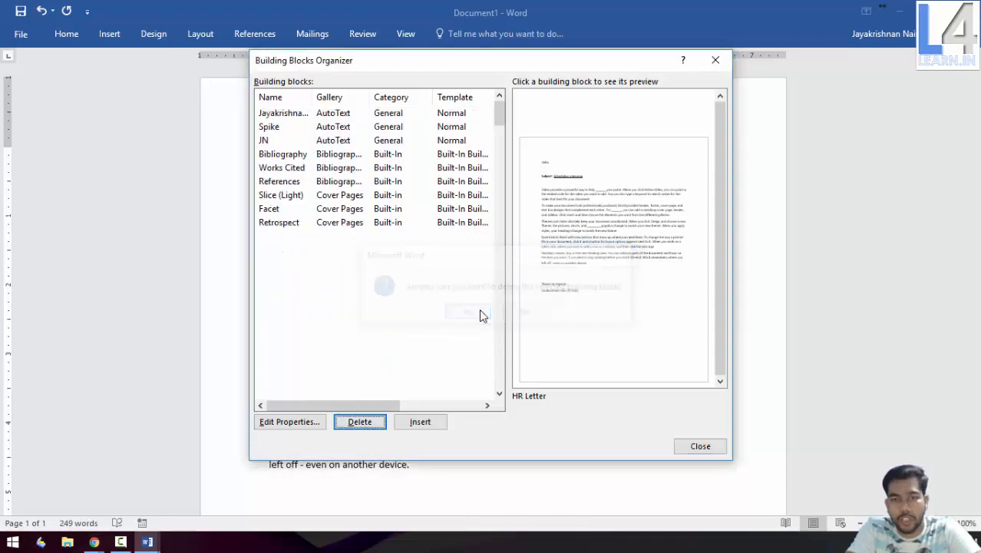
{"action": "left_click_drag", "start_coordinate": [505, 315], "coordinate": [449, 123]}
Preview the AutoText, Bibliography, References and Retrospect entries, then close the organizer
{"action": "left_click", "coordinate": [446, 115]}
{"action": "left_click", "coordinate": [435, 154]}
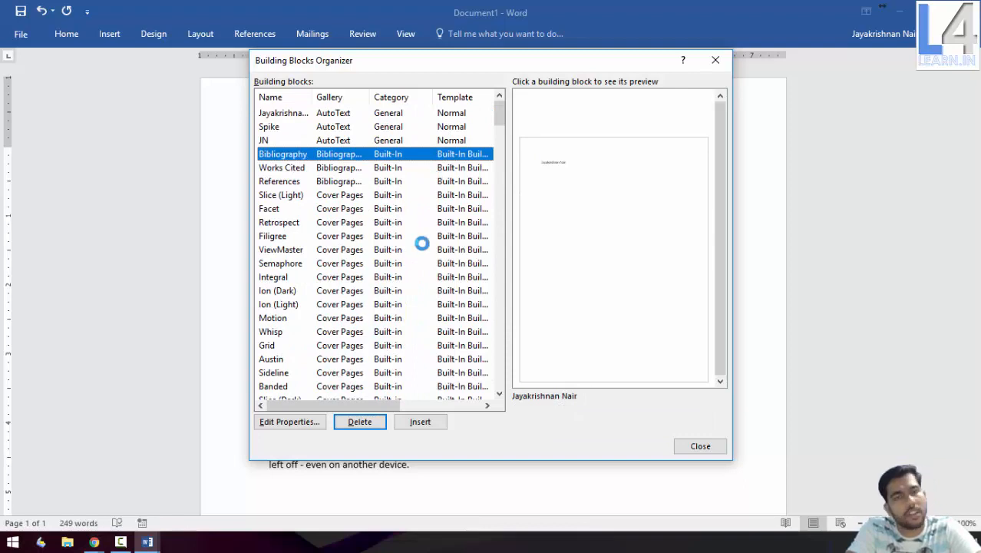
{"action": "left_click", "coordinate": [424, 182]}
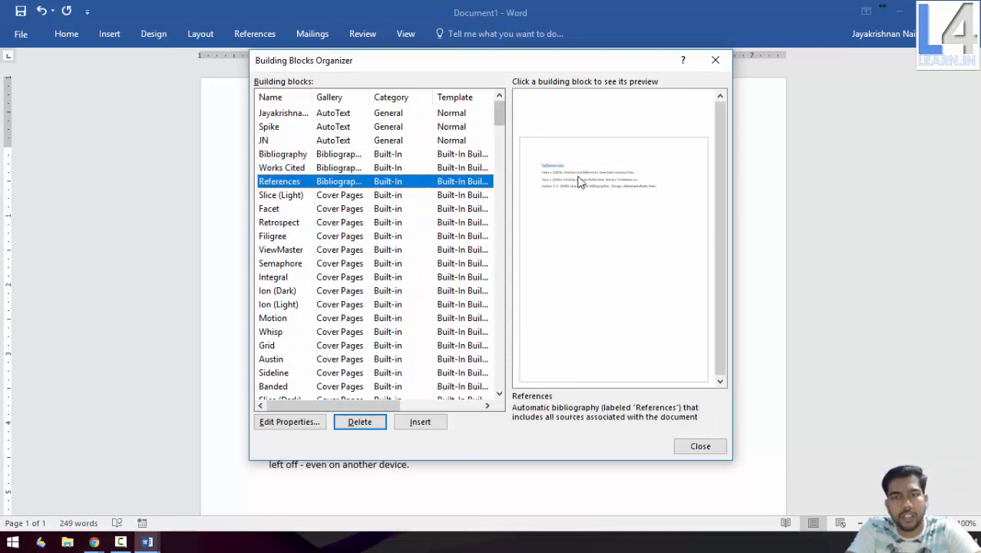
{"action": "left_click", "coordinate": [378, 224]}
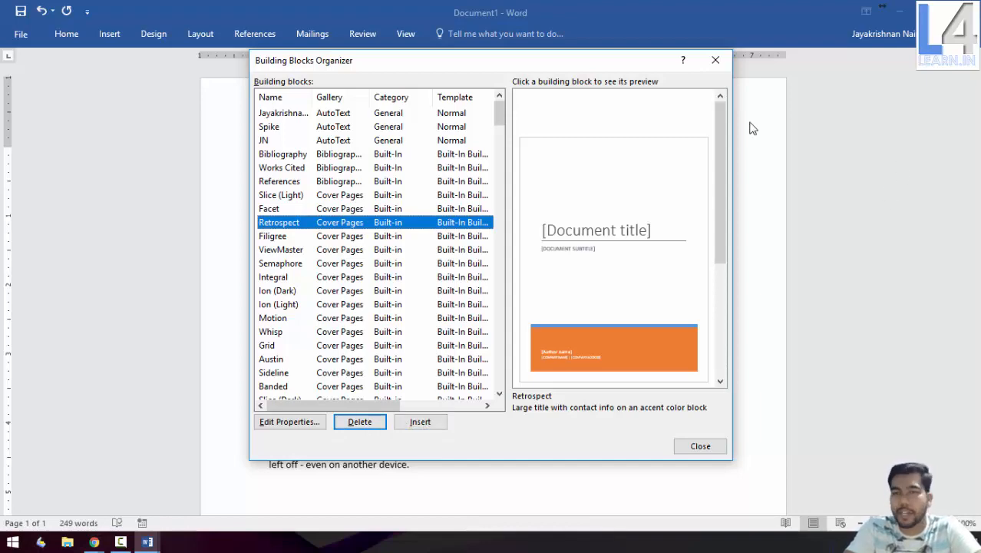
{"action": "left_click", "coordinate": [712, 59]}
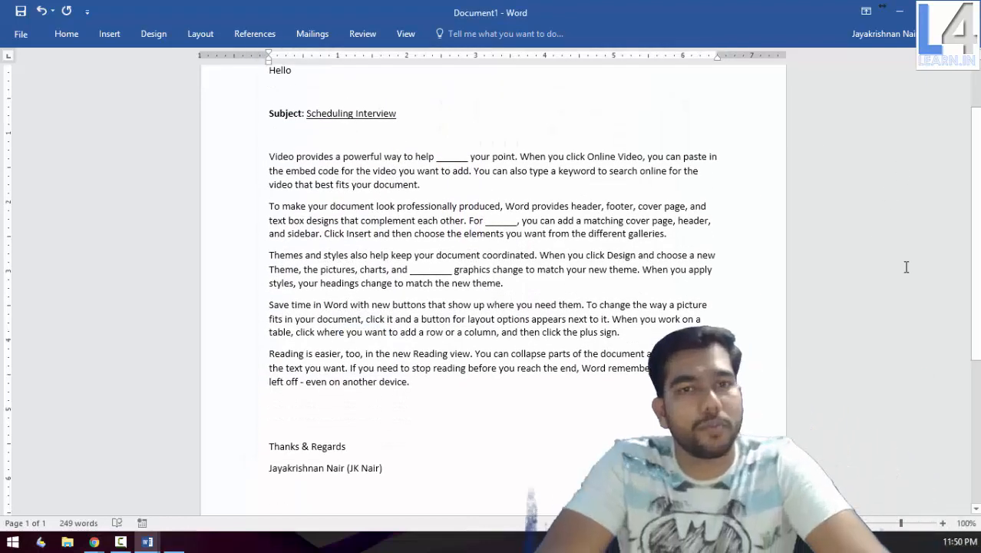